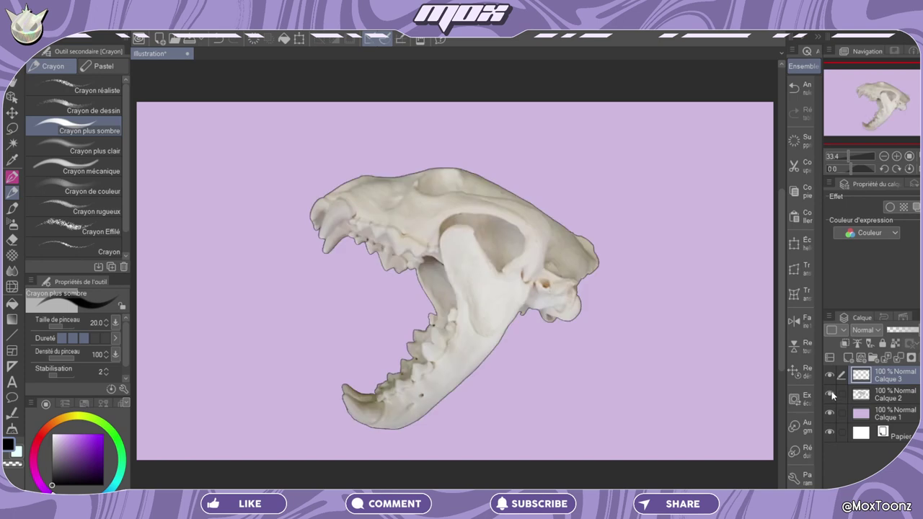
Lower the opacity of the skull photo on Calque 2 to 34% and make Calque 3 the drawing layer
click(897, 394)
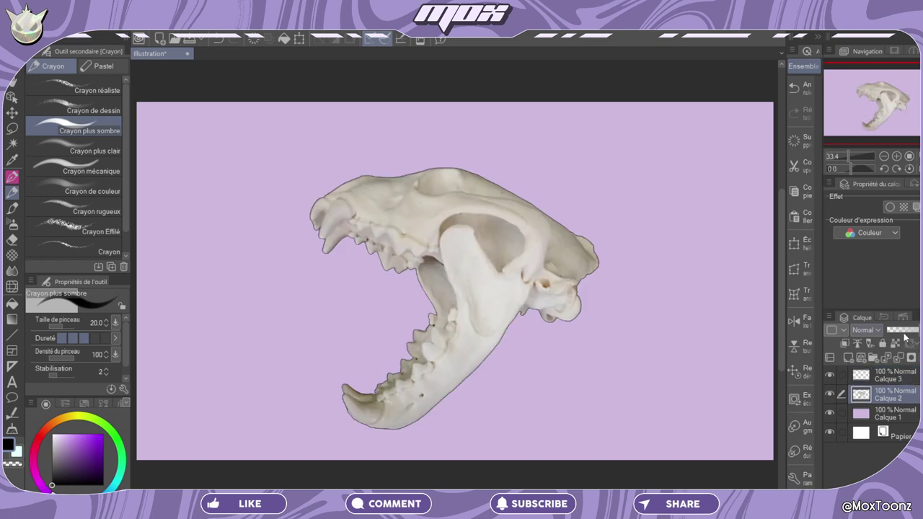
click(898, 331)
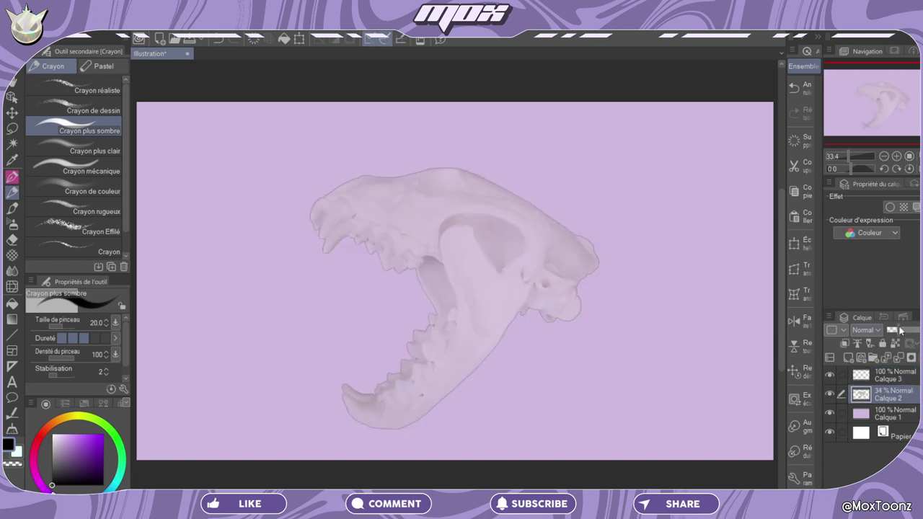
click(896, 374)
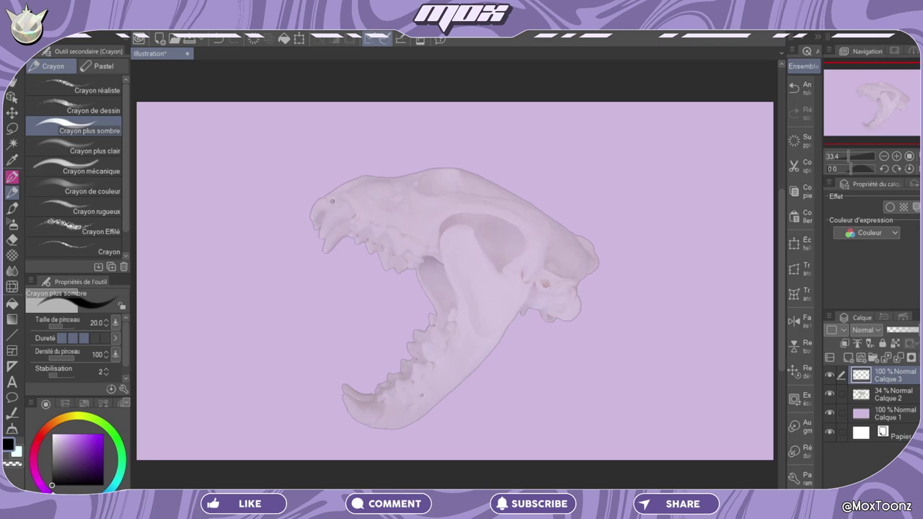
Trace the upper front fangs, the gum line and both upper tooth rows in black with the Crayon plus sombre pencil
drag(331, 201, 320, 232)
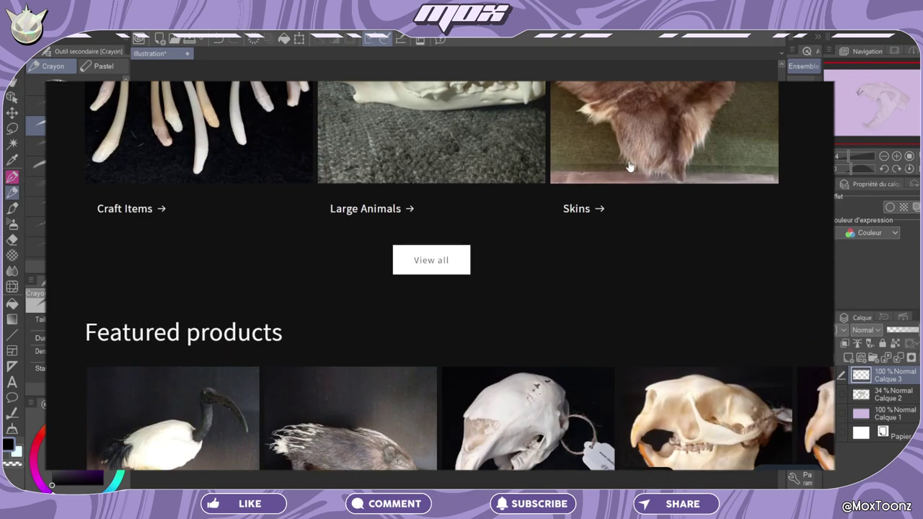
mouse_move(319, 222)
mouse_down()
mouse_move(327, 192)
mouse_move(310, 215)
mouse_move(326, 205)
mouse_move(324, 251)
mouse_move(366, 235)
mouse_move(350, 220)
mouse_move(388, 233)
mouse_move(398, 252)
mouse_move(421, 254)
mouse_up()
click(794, 90)
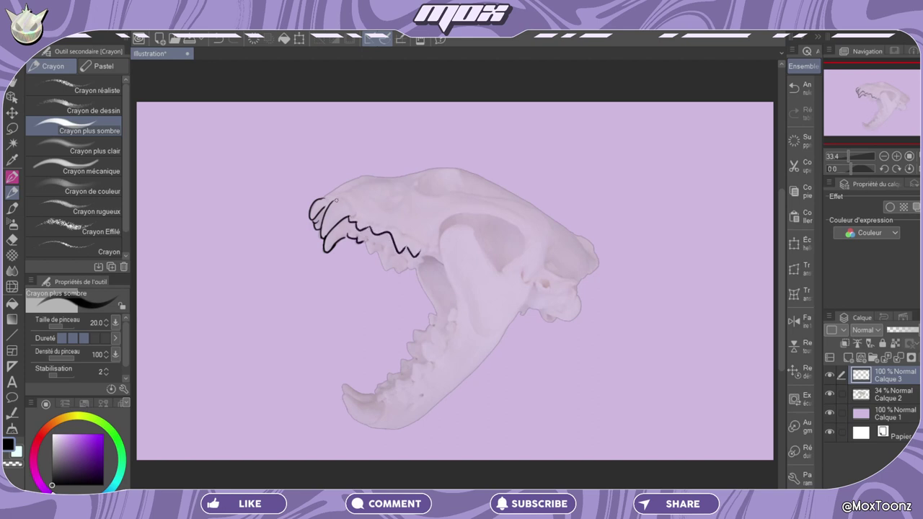
drag(354, 214, 401, 234)
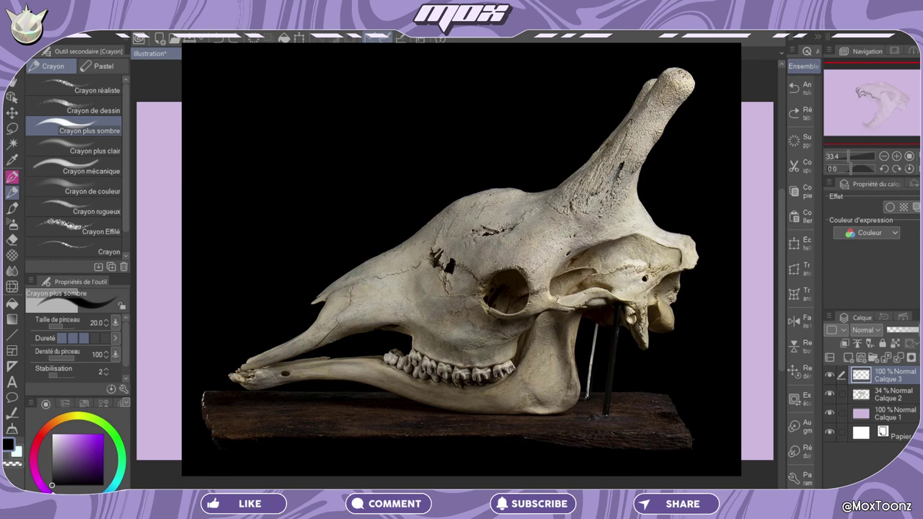
drag(354, 214, 437, 249)
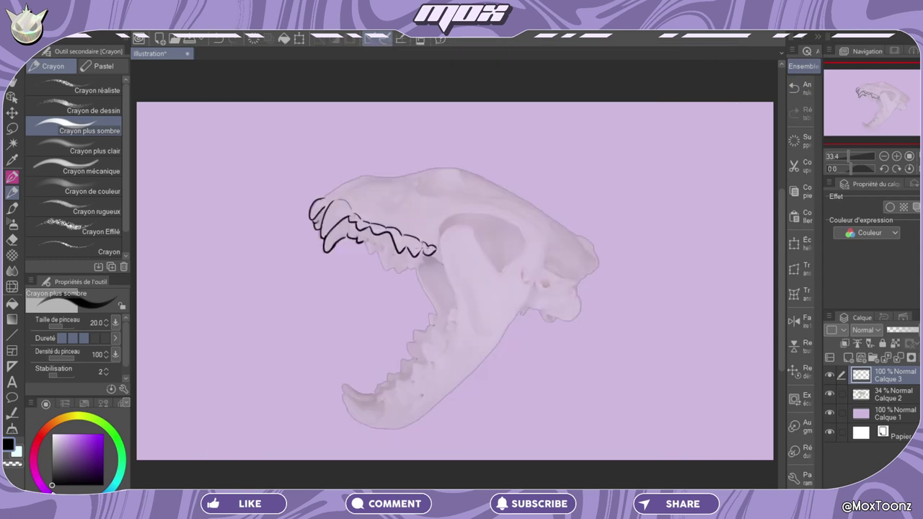
mouse_move(362, 240)
mouse_down()
mouse_move(383, 268)
mouse_move(417, 268)
mouse_up()
mouse_move(365, 235)
mouse_down()
mouse_move(337, 224)
mouse_move(398, 255)
mouse_up()
key(ctrl+z)
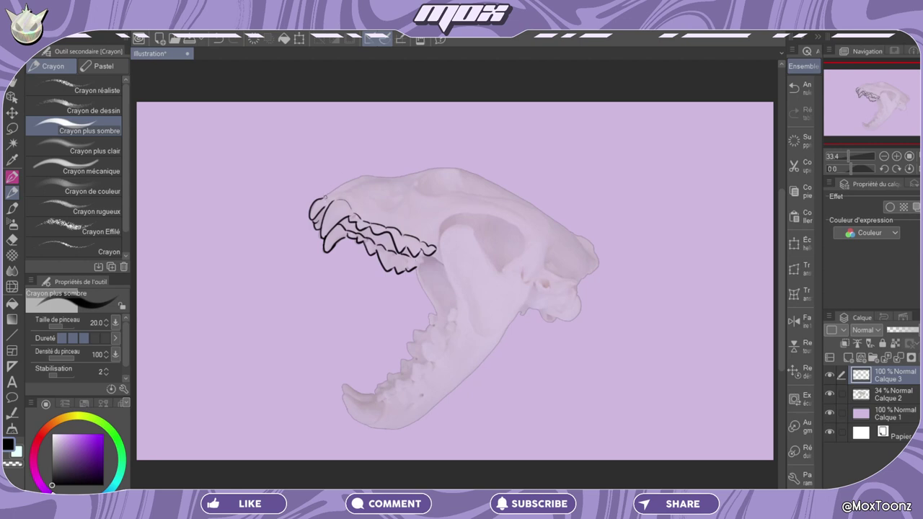
Sketch the snout's upper contour with a raised nostril bump leading back toward the forehead
drag(318, 199, 355, 179)
click(795, 87)
mouse_move(345, 183)
mouse_down()
mouse_move(367, 162)
mouse_move(378, 171)
mouse_move(419, 169)
mouse_up()
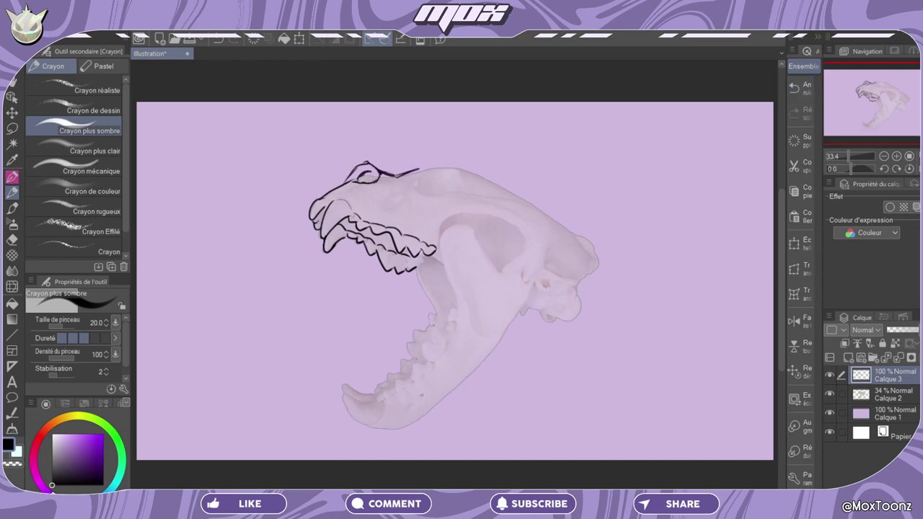
Draw an oval eye with a dark slit pupil on the upper skull, plus the forehead contour and the brow lines behind it
drag(852, 169, 843, 168)
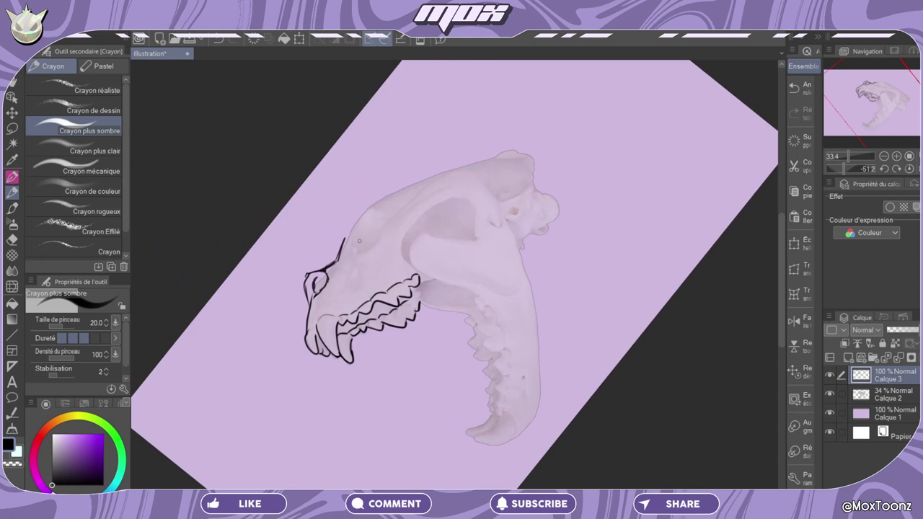
mouse_move(355, 248)
mouse_down()
mouse_move(387, 234)
mouse_move(386, 221)
mouse_move(357, 249)
mouse_move(379, 215)
mouse_move(388, 220)
mouse_move(376, 253)
mouse_move(437, 193)
mouse_move(451, 197)
mouse_up()
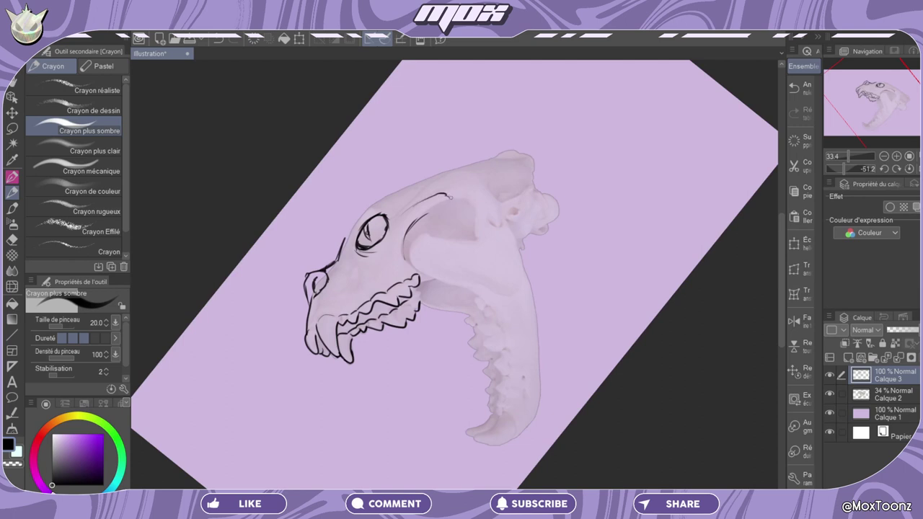
click(794, 87)
drag(402, 213, 436, 187)
drag(337, 254, 376, 206)
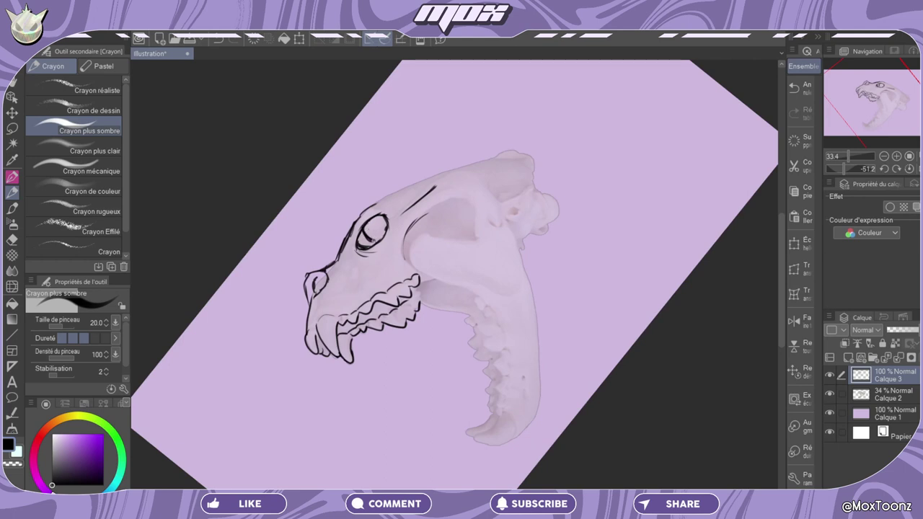
drag(366, 229, 373, 240)
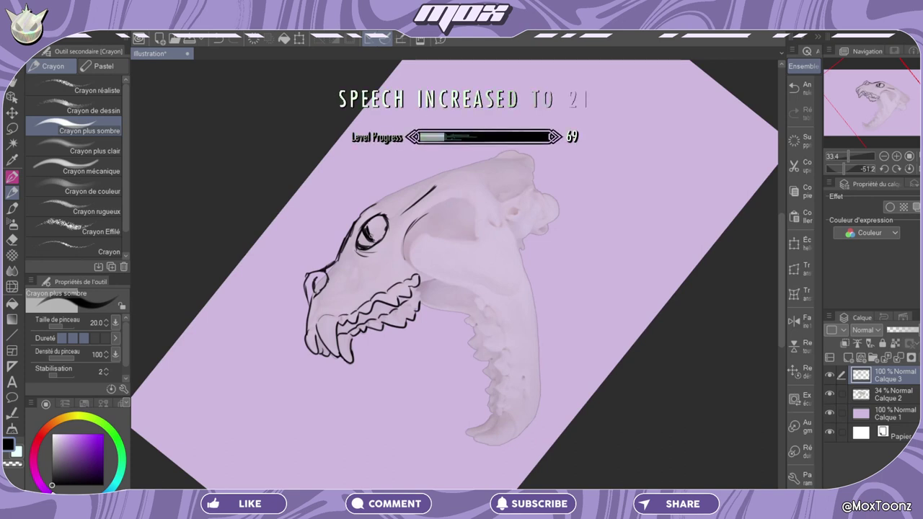
drag(363, 227, 372, 243)
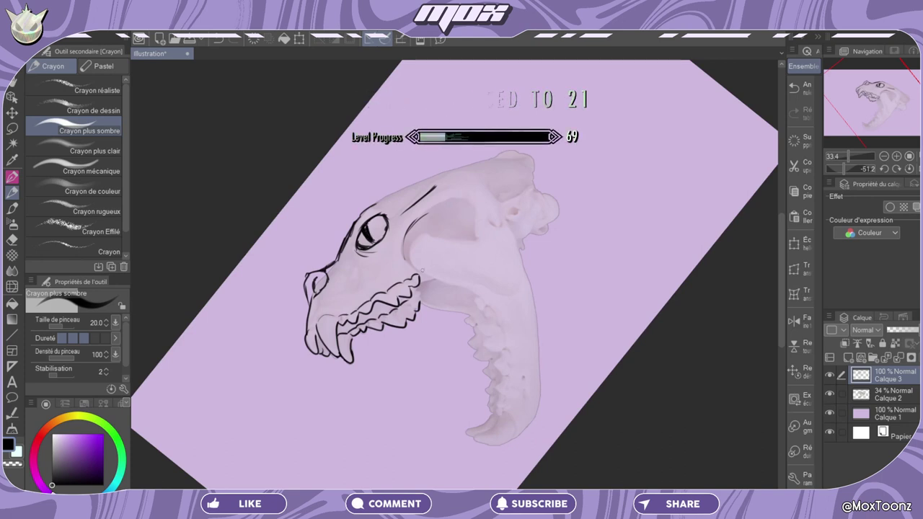
Trace the mouth corner, the zigzag lower tooth row and the large front fang of the lower jaw
mouse_move(418, 277)
mouse_down()
mouse_move(475, 295)
mouse_move(485, 309)
mouse_move(472, 313)
mouse_move(487, 308)
mouse_move(495, 345)
mouse_up()
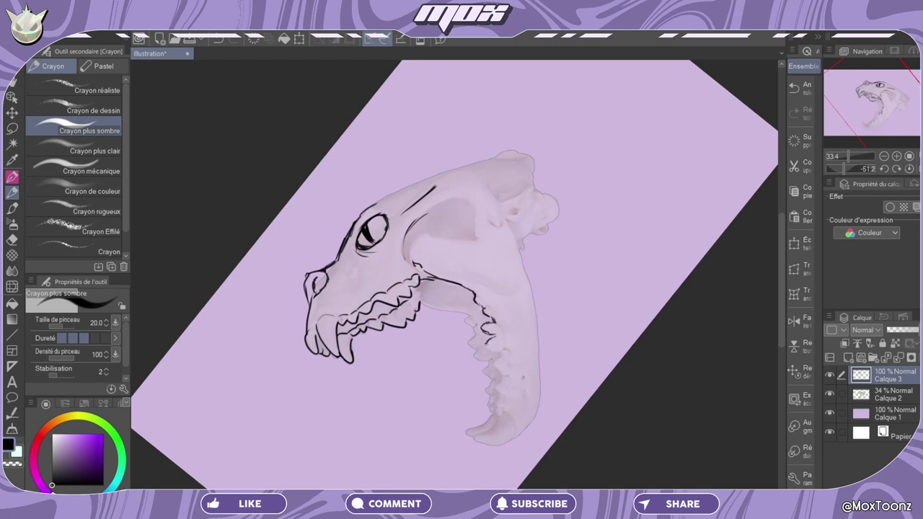
key(ctrl+@)
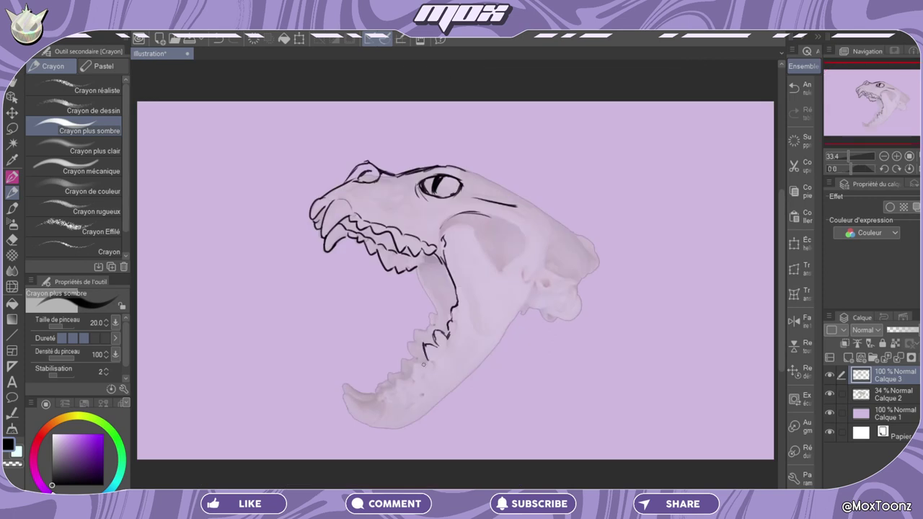
mouse_move(413, 374)
mouse_down()
mouse_move(431, 366)
mouse_move(384, 401)
mouse_move(380, 416)
mouse_up()
mouse_move(344, 389)
mouse_down()
mouse_move(383, 424)
mouse_move(379, 394)
mouse_move(402, 374)
mouse_move(417, 332)
mouse_move(437, 321)
mouse_move(419, 267)
mouse_move(437, 297)
mouse_up()
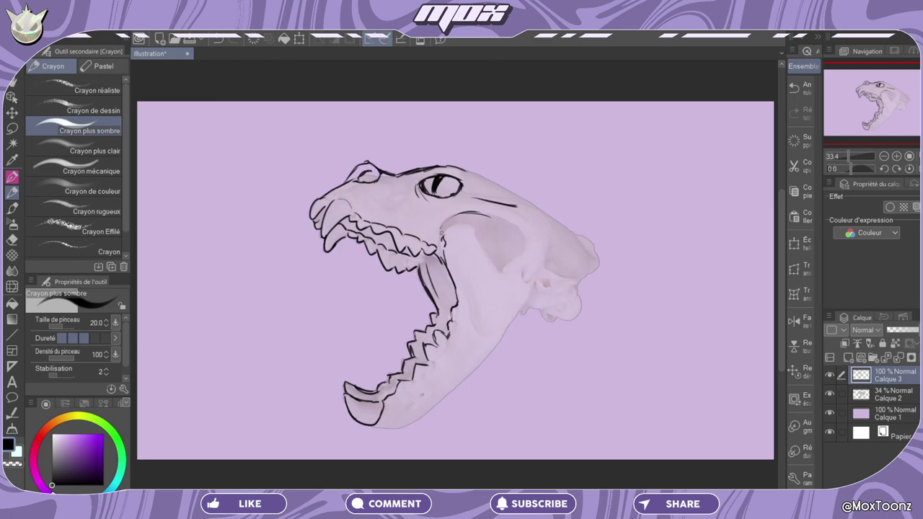
Clean up the throat lines and sketch a long tongue curling up at its tip out of the open mouth
key(c)
drag(423, 265, 437, 305)
key(c)
drag(445, 273, 347, 318)
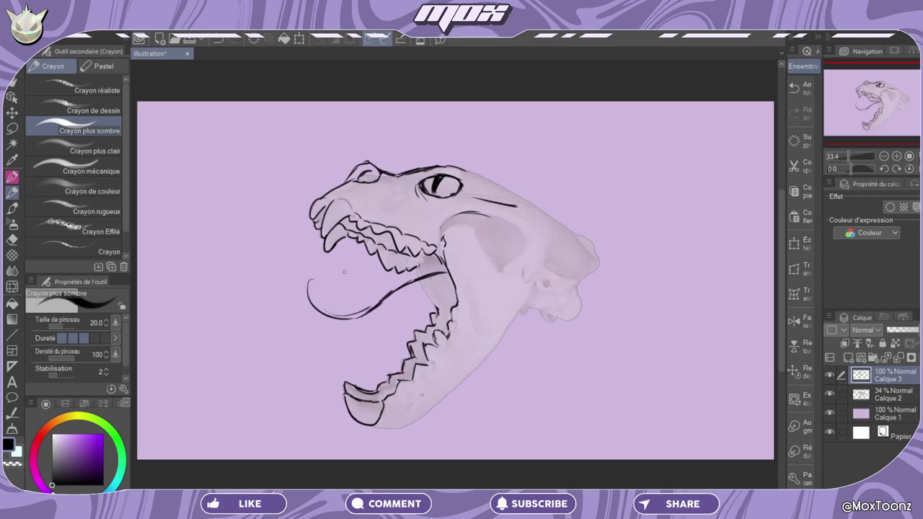
mouse_move(455, 331)
mouse_down()
mouse_move(298, 284)
mouse_move(319, 273)
mouse_move(304, 293)
mouse_up()
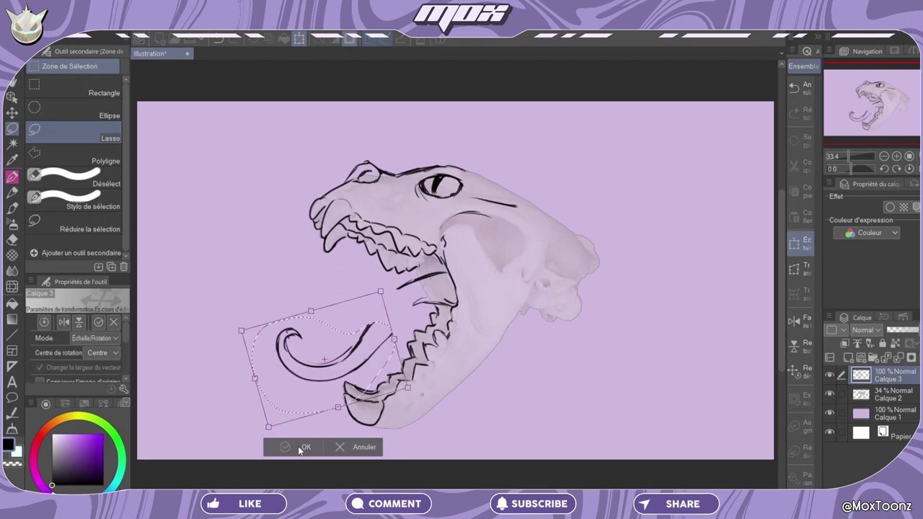
Apply the lowered, rotated placement of the tongue's curled end, deselect it, and reconnect its outlines to the mouth
click(302, 446)
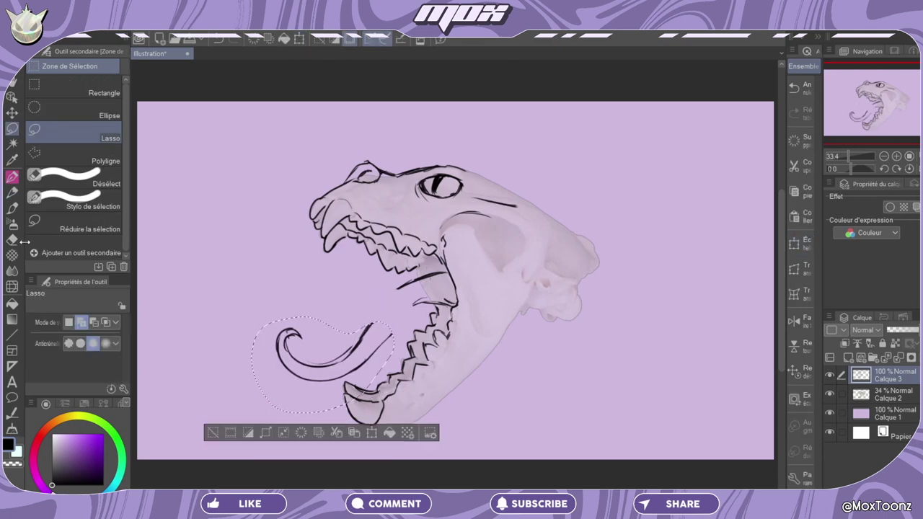
click(12, 192)
key(ctrl+d)
drag(368, 326, 432, 306)
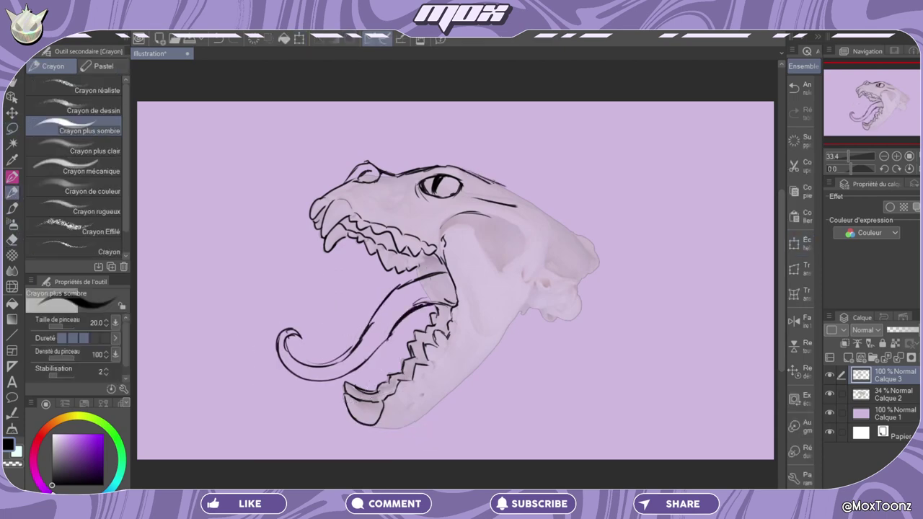
Outline the back of the head, the cheek opening and the jaw's underside, ending in a spiky tuft at the chin
drag(484, 176, 523, 197)
mouse_move(502, 185)
mouse_down()
mouse_move(579, 230)
mouse_move(588, 249)
mouse_move(594, 240)
mouse_move(582, 247)
mouse_move(595, 257)
mouse_move(580, 283)
mouse_up()
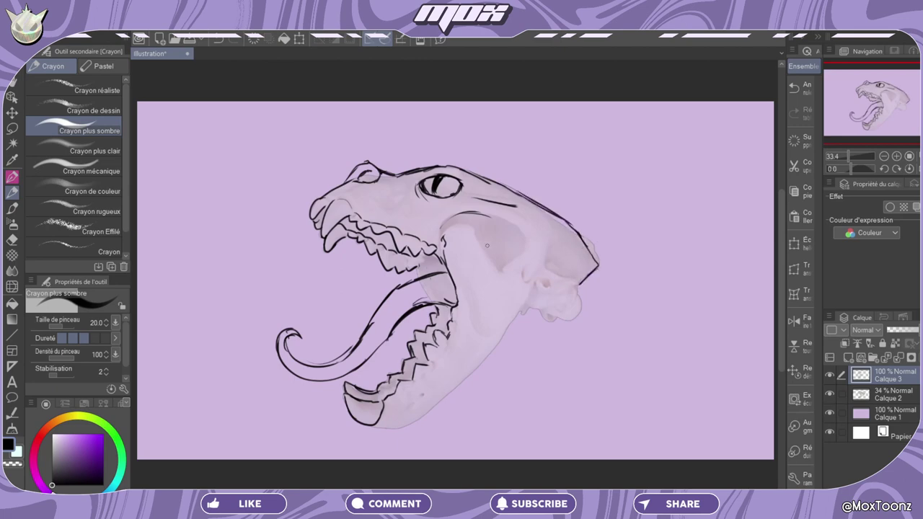
mouse_move(487, 246)
mouse_down()
mouse_move(482, 232)
mouse_move(523, 234)
mouse_move(509, 261)
mouse_up()
drag(378, 430, 379, 451)
drag(379, 452, 429, 416)
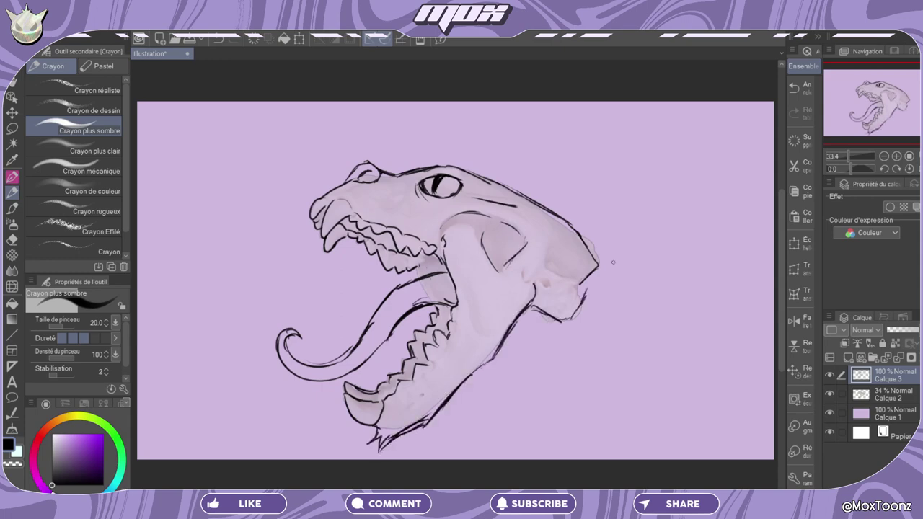
Rough in loose guide strokes for the neck and throat behind the jaw
mouse_move(593, 279)
mouse_down()
mouse_move(595, 299)
mouse_move(522, 318)
mouse_move(537, 352)
mouse_move(573, 375)
mouse_up()
drag(563, 315, 618, 356)
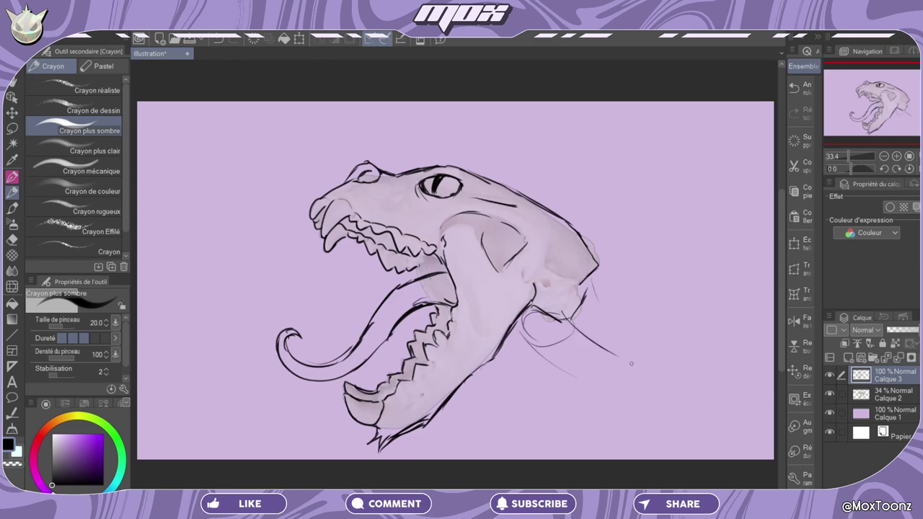
drag(517, 332, 565, 396)
mouse_move(531, 351)
mouse_down()
mouse_move(497, 357)
mouse_move(546, 262)
mouse_up()
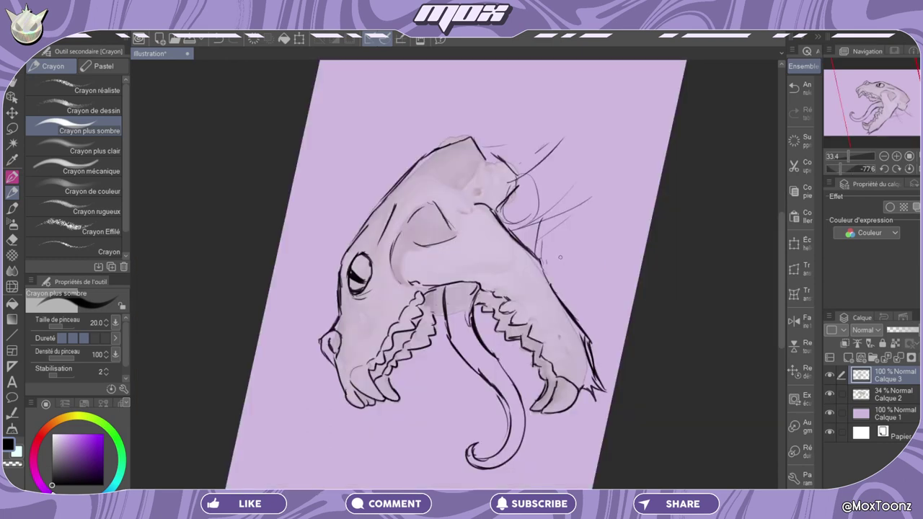
Add curved throat strokes under the jaw and a darker nape line behind the head
mouse_move(552, 217)
mouse_down()
mouse_move(544, 278)
mouse_move(550, 219)
mouse_up()
drag(565, 211, 542, 269)
drag(554, 193, 526, 245)
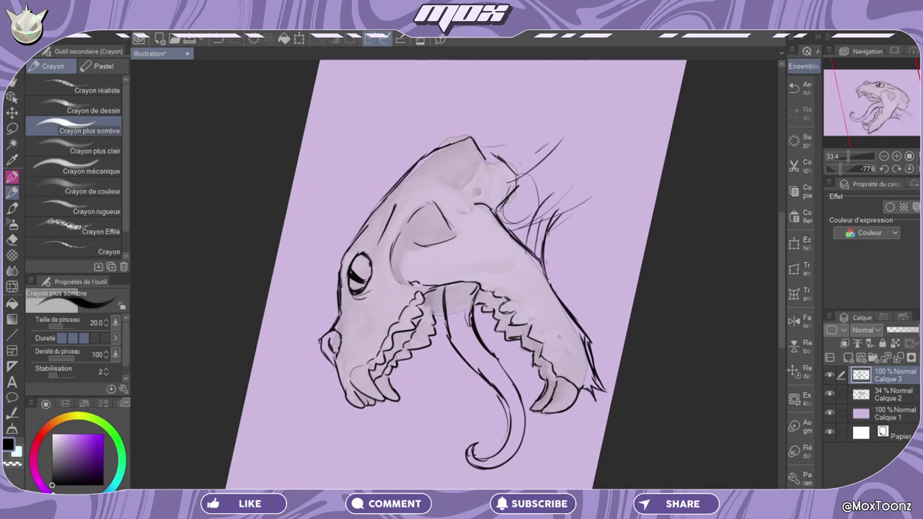
drag(546, 177, 517, 231)
mouse_move(487, 160)
mouse_down()
mouse_move(547, 148)
mouse_move(568, 133)
mouse_up()
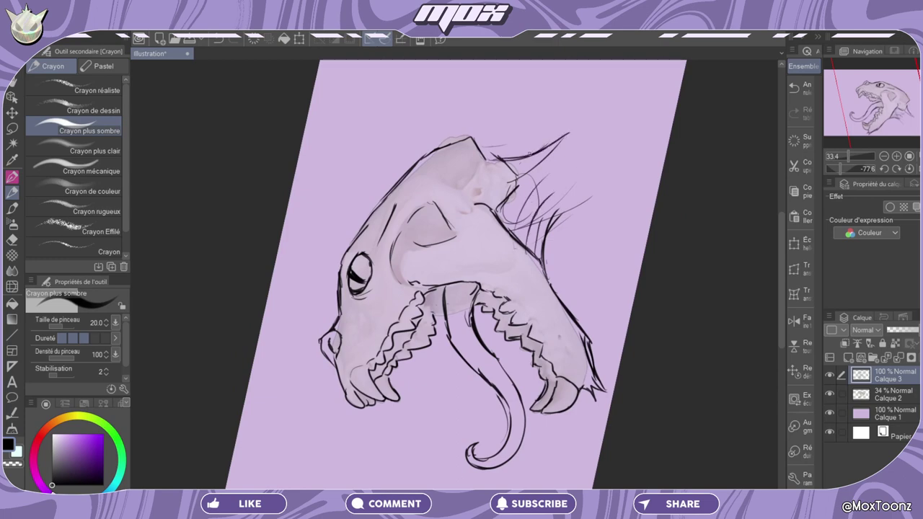
drag(523, 156, 559, 140)
key(ctrl+at)
Extend the nape line into a curved back and the throat line into the chest, up to the edges of the canvas
drag(548, 365, 610, 413)
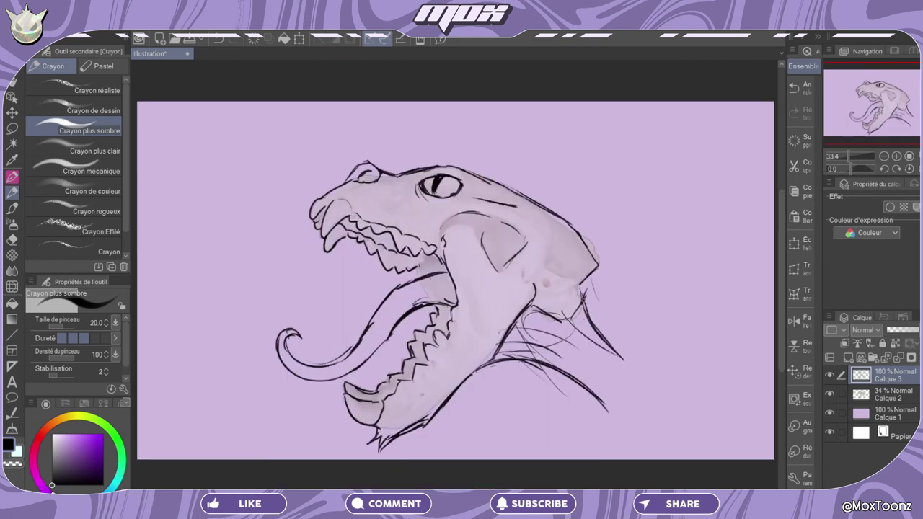
drag(581, 300, 652, 372)
drag(608, 343, 667, 374)
mouse_move(551, 349)
mouse_down()
mouse_move(587, 375)
mouse_move(628, 448)
mouse_up()
drag(653, 370, 743, 351)
drag(882, 124, 905, 127)
click(803, 89)
drag(565, 348, 646, 326)
drag(481, 401, 573, 443)
drag(905, 127, 883, 127)
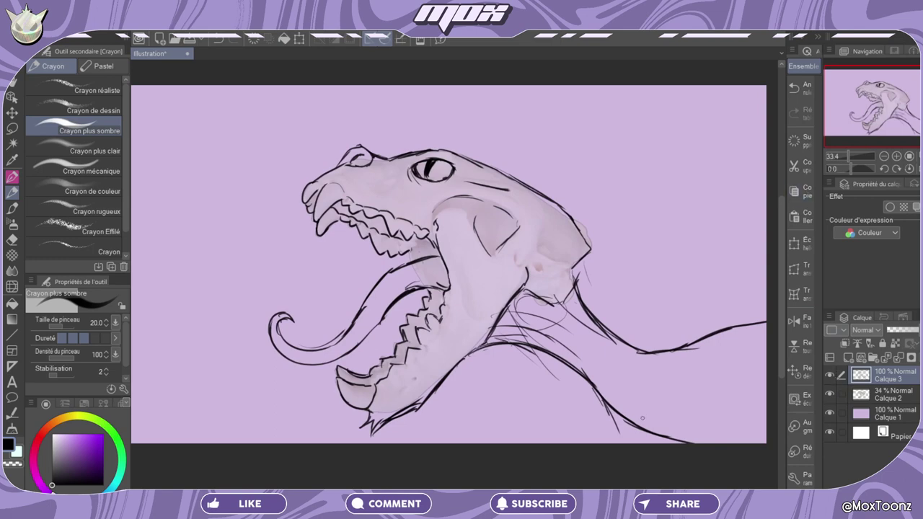
Hide the skull photo on Calque 2, then lasso and delete the nostril bump and the eye from the sketch
click(829, 395)
click(11, 128)
drag(334, 155, 336, 164)
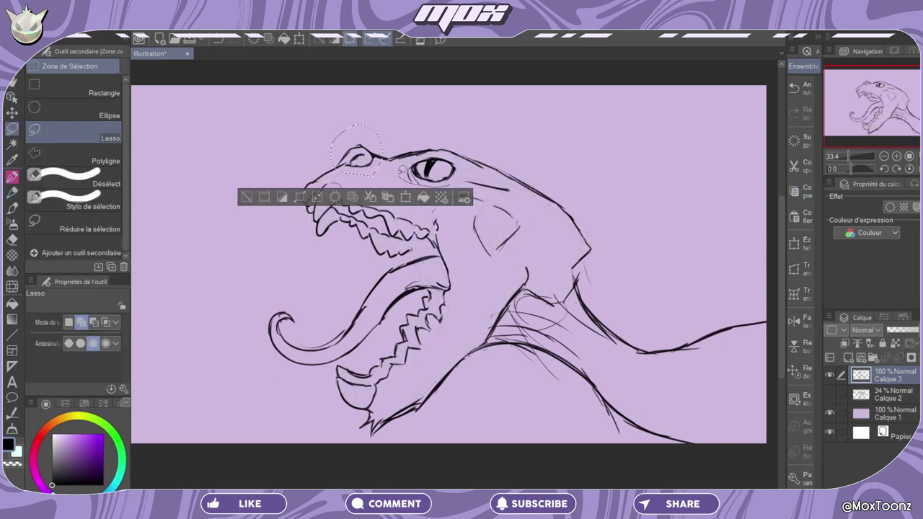
mouse_move(401, 171)
mouse_down()
mouse_move(458, 170)
mouse_move(401, 174)
mouse_up()
click(389, 208)
key(p)
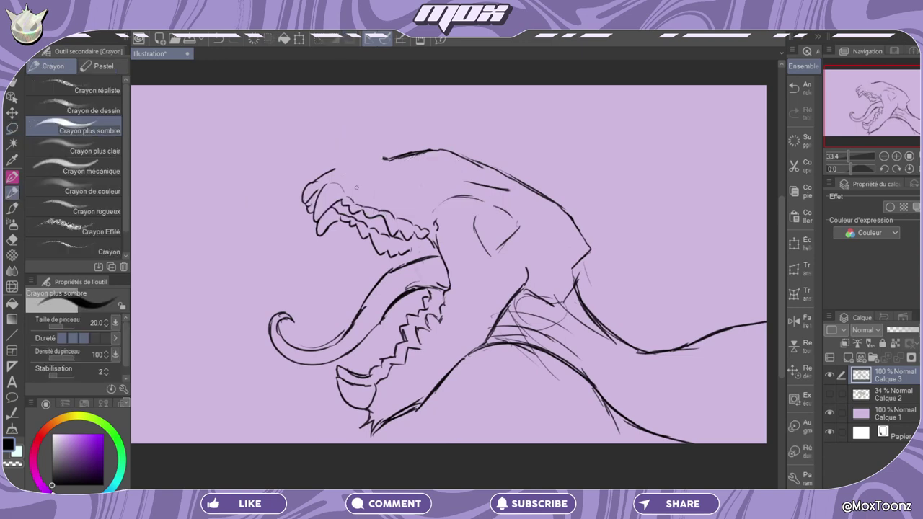
Show the skull photo again and redraw the bridge of the snout on Calque 3 along the skull's contour
drag(331, 171, 379, 158)
click(830, 394)
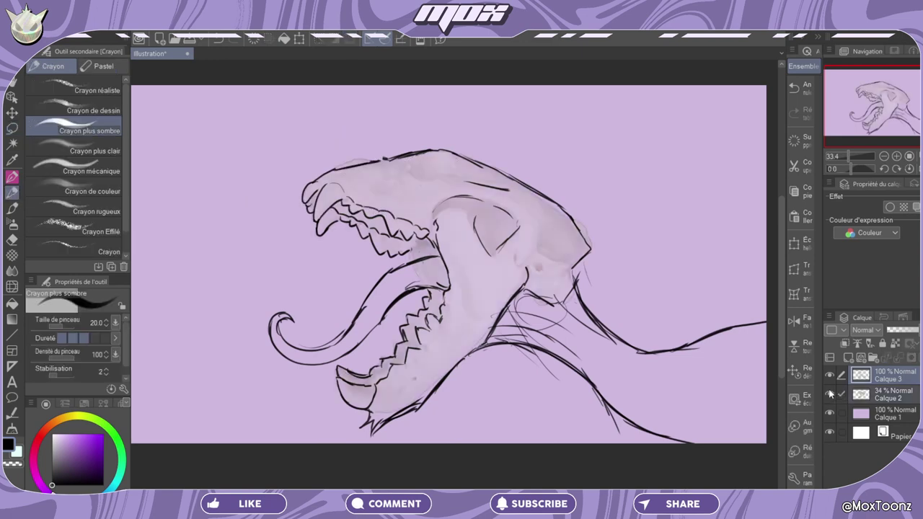
key(ctrl+z)
click(896, 375)
drag(334, 169, 391, 159)
drag(353, 174, 365, 169)
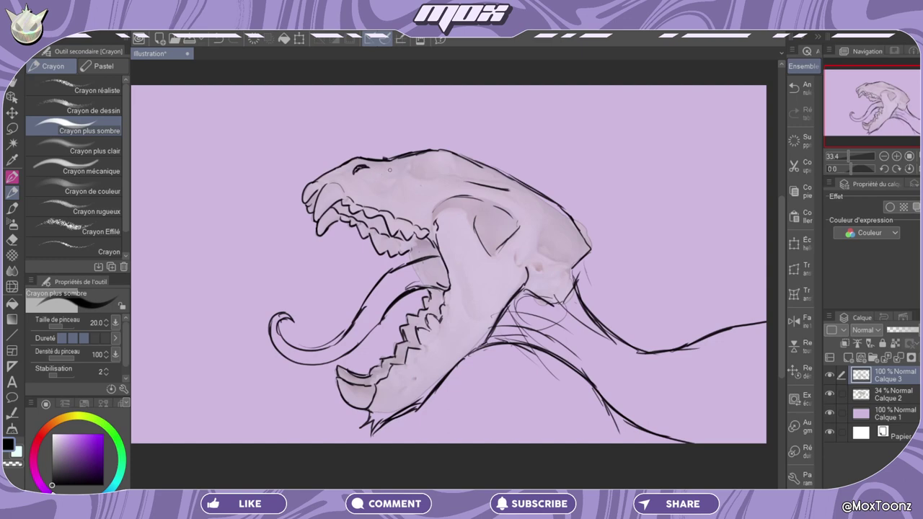
key(ctrl+z)
key(ctrl+z)
key(ctrl+z)
Check the skull photo on Calque 2 at full opacity, fade it to 29%, and return to Calque 3
click(896, 394)
mouse_move(896, 330)
mouse_down()
mouse_move(921, 330)
mouse_move(907, 351)
mouse_move(921, 346)
mouse_up()
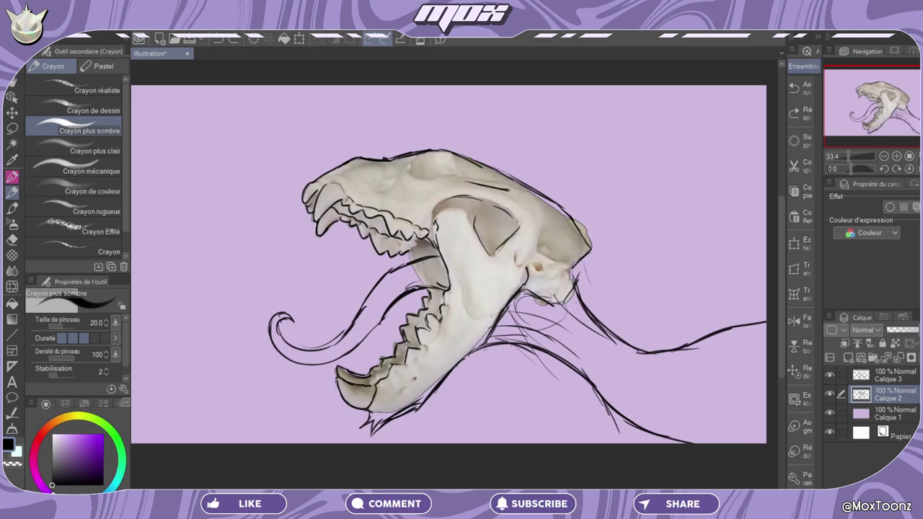
drag(910, 331, 895, 330)
click(895, 375)
mouse_move(480, 244)
mouse_down()
mouse_move(498, 204)
mouse_move(489, 256)
mouse_up()
drag(499, 196, 490, 201)
drag(489, 238, 543, 174)
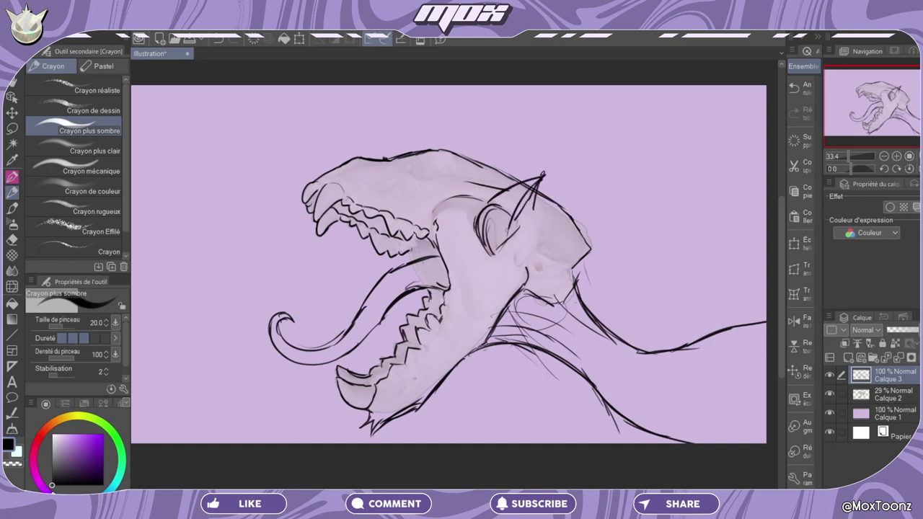
drag(517, 219, 493, 250)
mouse_move(531, 190)
mouse_down()
mouse_move(490, 242)
mouse_move(499, 264)
mouse_up()
key(c)
drag(480, 214, 498, 249)
drag(498, 250, 541, 176)
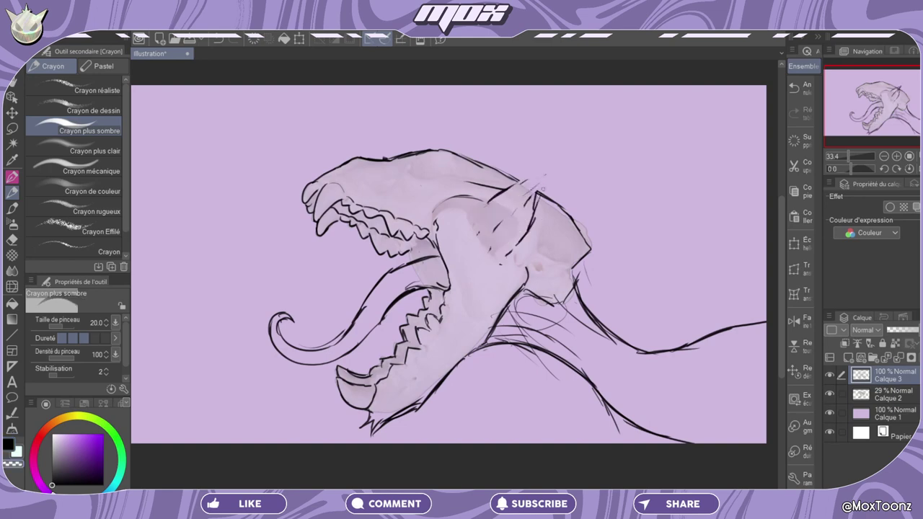
drag(498, 226, 539, 193)
mouse_move(519, 244)
mouse_down()
mouse_move(538, 204)
mouse_move(522, 181)
mouse_up()
key(c)
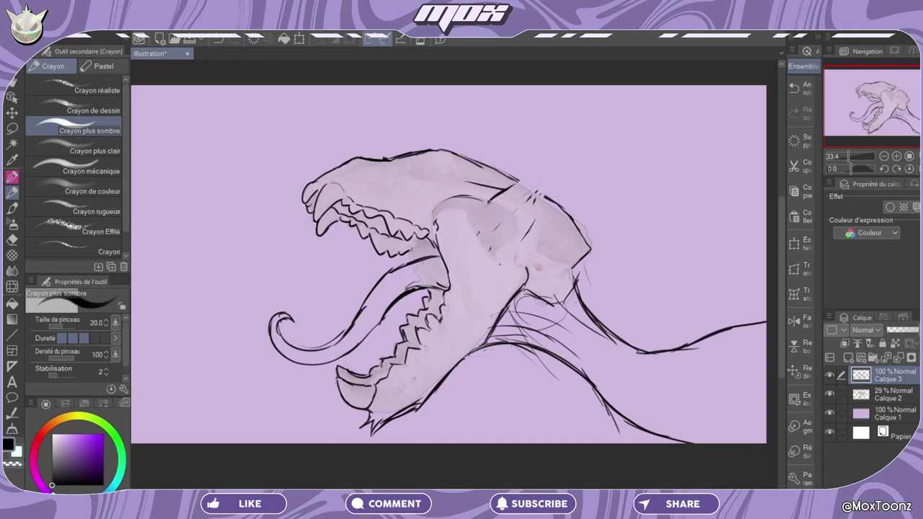
Sketch a long pointed ear sweeping back from the rear of the head, with strokes along its inner edge
mouse_move(489, 203)
mouse_down()
mouse_move(536, 183)
mouse_move(570, 191)
mouse_up()
click(805, 92)
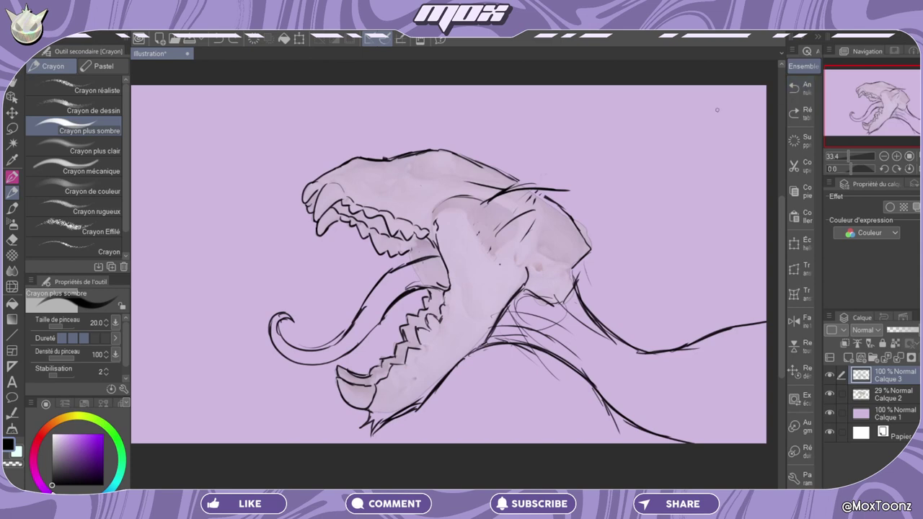
mouse_move(488, 217)
mouse_down()
mouse_move(566, 206)
mouse_move(588, 186)
mouse_move(561, 211)
mouse_up()
drag(502, 250, 525, 218)
drag(521, 241, 563, 222)
drag(574, 218, 599, 257)
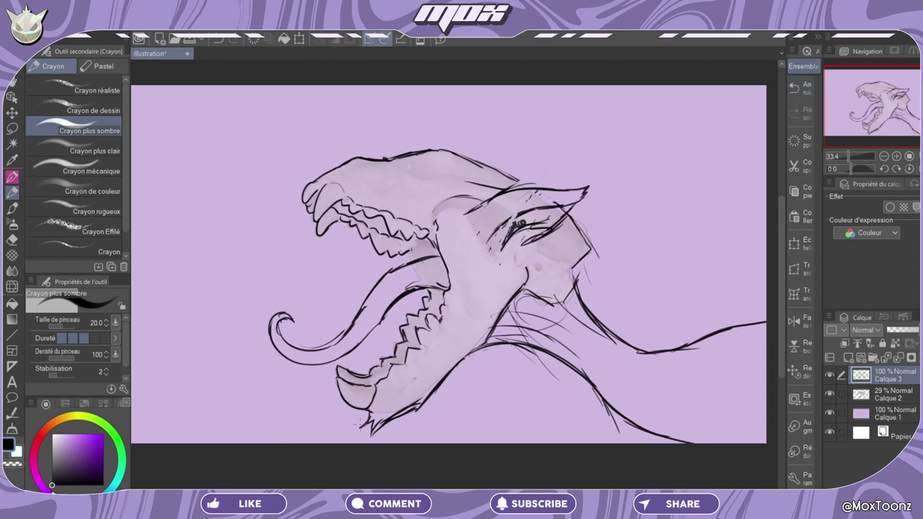
Erase the spiky chin tuft and redraw the underside of the jaw as a smooth curve
key(c)
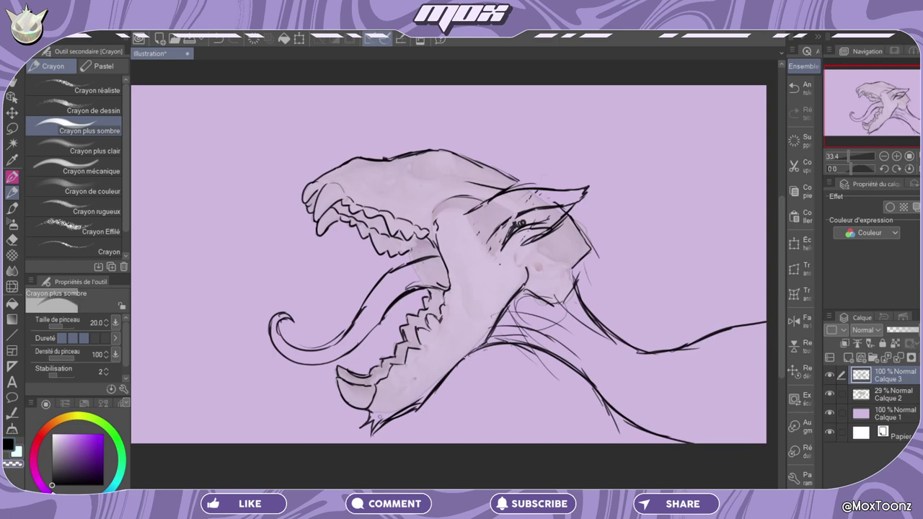
mouse_move(379, 417)
mouse_down()
mouse_move(368, 430)
mouse_move(418, 408)
mouse_up()
mouse_move(368, 411)
mouse_down()
mouse_move(412, 408)
mouse_move(434, 394)
mouse_up()
drag(510, 342, 478, 351)
Add short fur-like strokes at the base of the ear opening
drag(538, 238, 525, 261)
mouse_move(509, 238)
mouse_down()
mouse_move(498, 264)
mouse_move(511, 258)
mouse_up()
drag(503, 241, 495, 264)
Outline an almond-shaped eye on the upper head and darken the back corners of the mouth
mouse_move(408, 171)
mouse_down()
mouse_move(430, 179)
mouse_move(440, 165)
mouse_move(450, 174)
mouse_move(408, 173)
mouse_up()
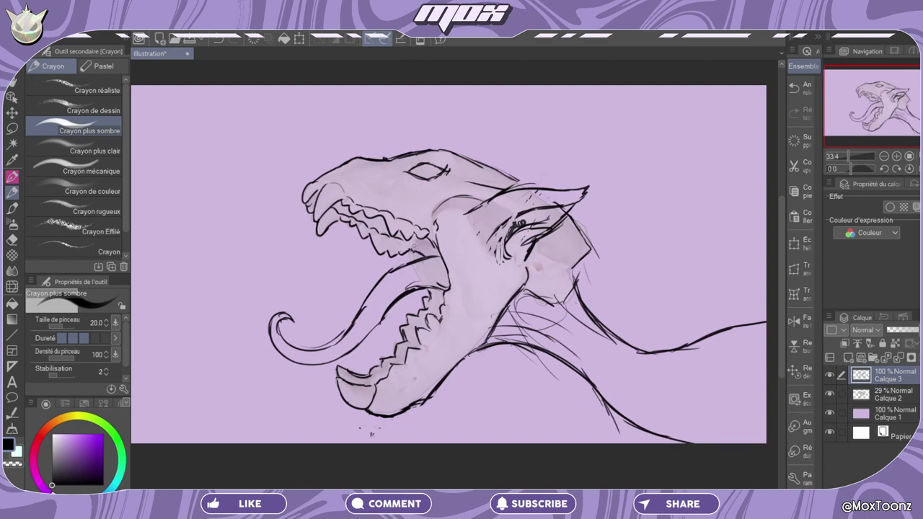
drag(414, 245, 435, 259)
drag(434, 292, 438, 310)
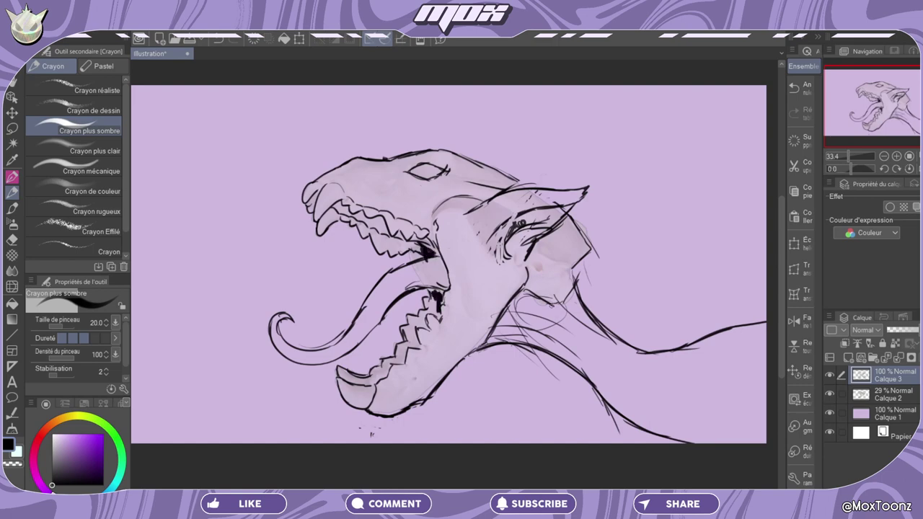
click(13, 464)
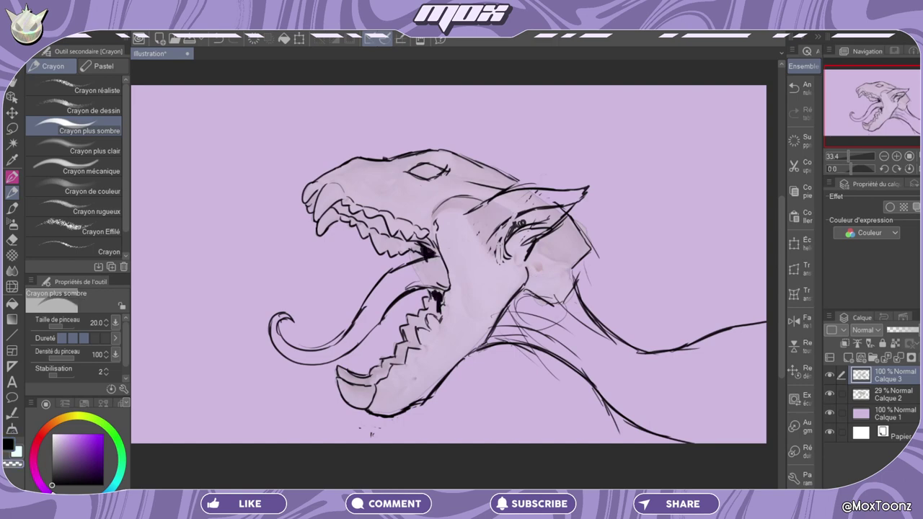
drag(532, 302, 555, 302)
click(806, 91)
click(806, 93)
click(807, 97)
click(799, 112)
key(c)
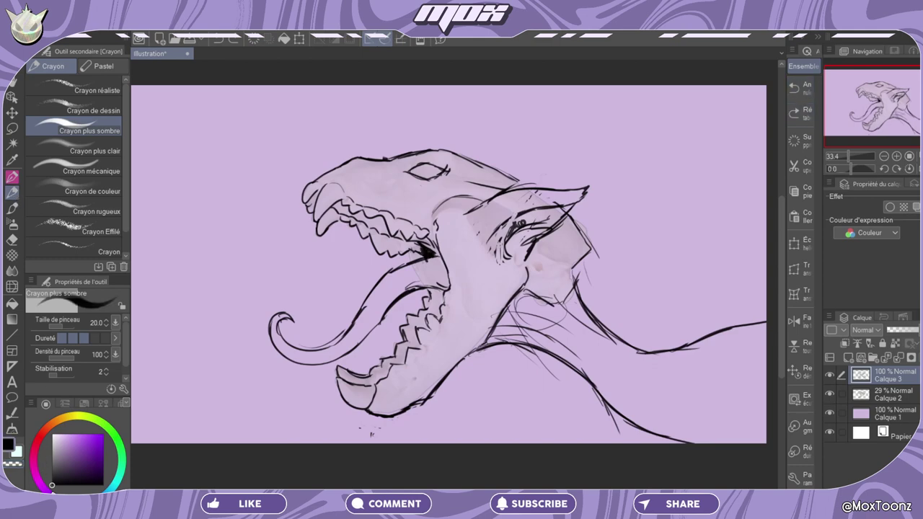
click(540, 268)
click(797, 88)
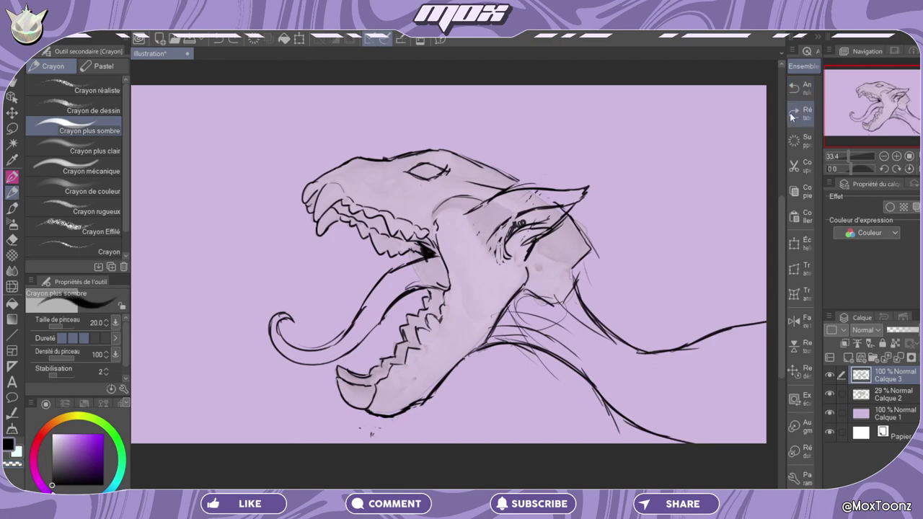
Draw a narrower neck with two curved edges running from a curled root behind the jaw toward the back
mouse_move(539, 268)
mouse_down()
mouse_move(547, 259)
mouse_move(567, 265)
mouse_move(608, 314)
mouse_move(731, 391)
mouse_up()
drag(611, 329, 720, 392)
mouse_move(613, 318)
mouse_down()
mouse_move(515, 302)
mouse_move(564, 313)
mouse_up()
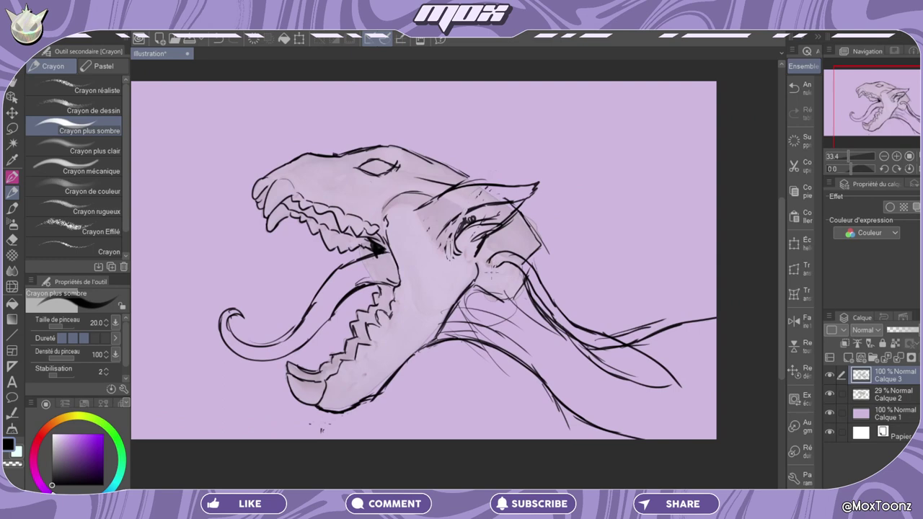
drag(490, 269, 517, 258)
Erase the old nape line and stray strokes overlapping the new neck
key(c)
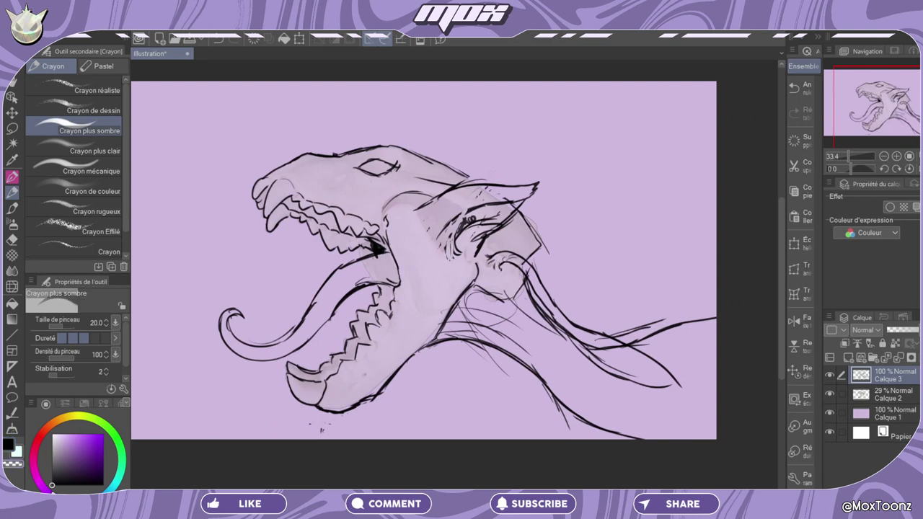
mouse_move(524, 269)
mouse_down()
mouse_move(557, 323)
mouse_move(593, 349)
mouse_up()
mouse_move(556, 323)
mouse_down()
mouse_move(613, 360)
mouse_move(595, 343)
mouse_move(667, 354)
mouse_up()
key(c)
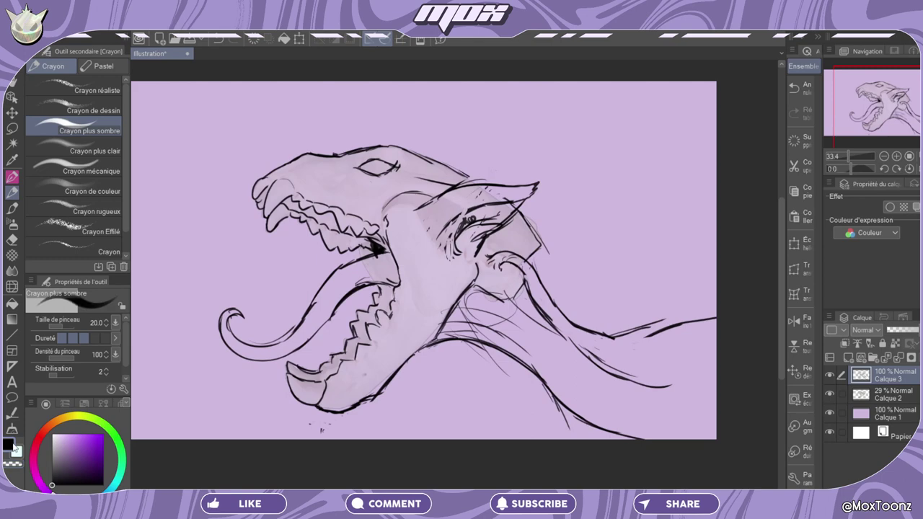
Add contour strokes along the neck and extend its upper and lower edges to the canvas border
drag(610, 336, 713, 333)
drag(534, 282, 570, 345)
drag(562, 334, 583, 340)
drag(619, 337, 682, 319)
drag(667, 318, 710, 330)
drag(663, 391, 687, 383)
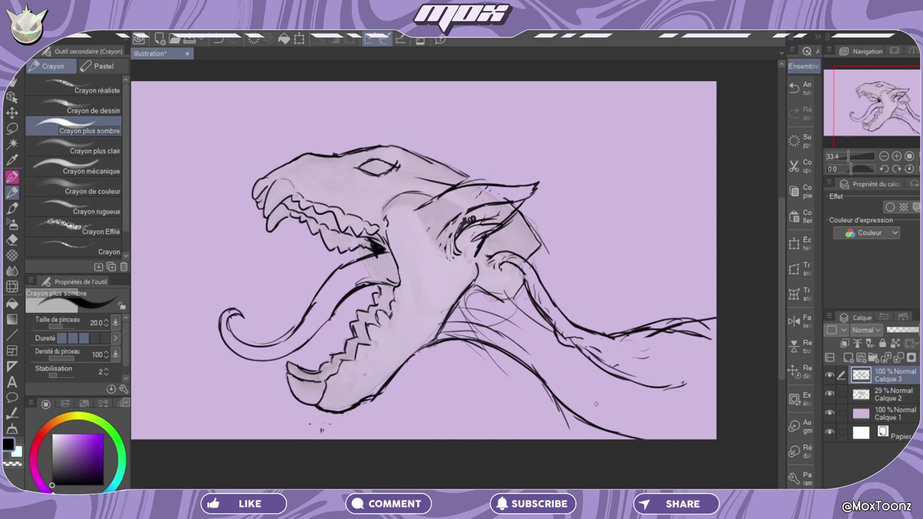
drag(642, 329, 716, 293)
drag(687, 386, 716, 364)
Erase the old back line that crosses the widened end of the neck
key(c)
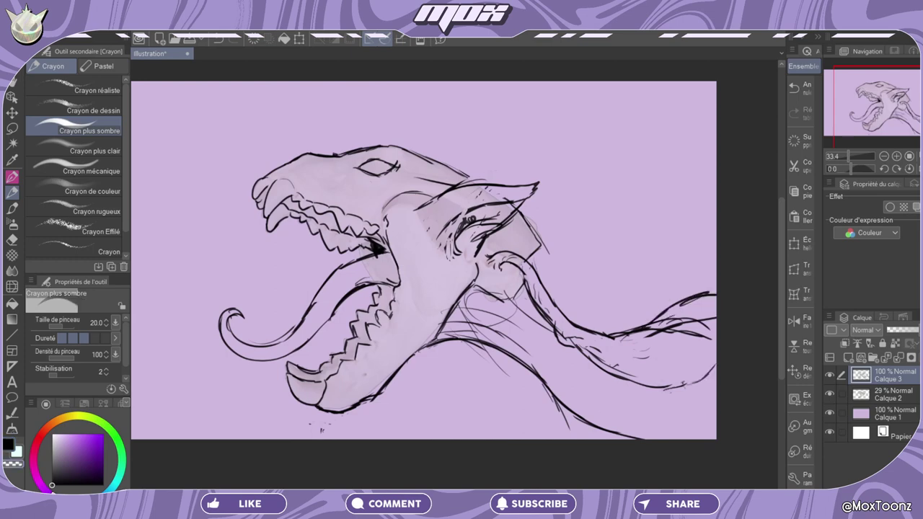
mouse_move(647, 333)
mouse_down()
mouse_move(670, 319)
mouse_move(713, 335)
mouse_up()
key(c)
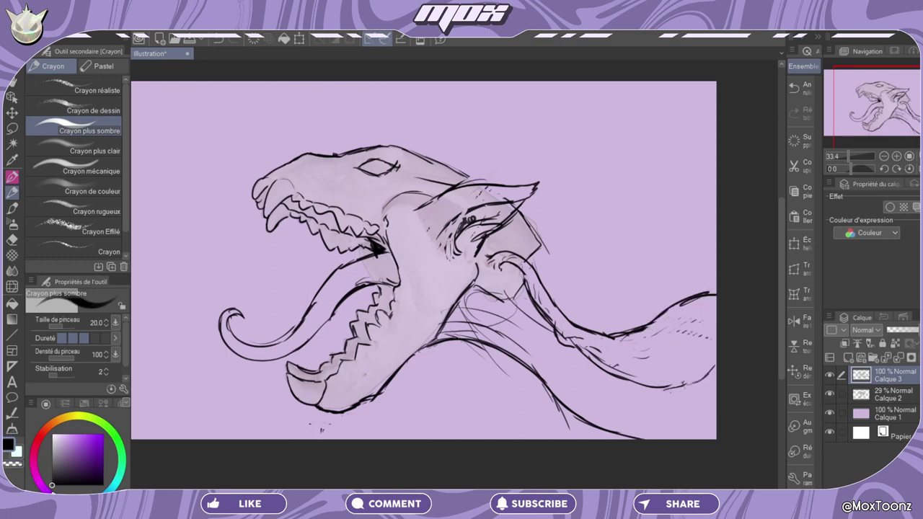
key(g)
click(360, 342)
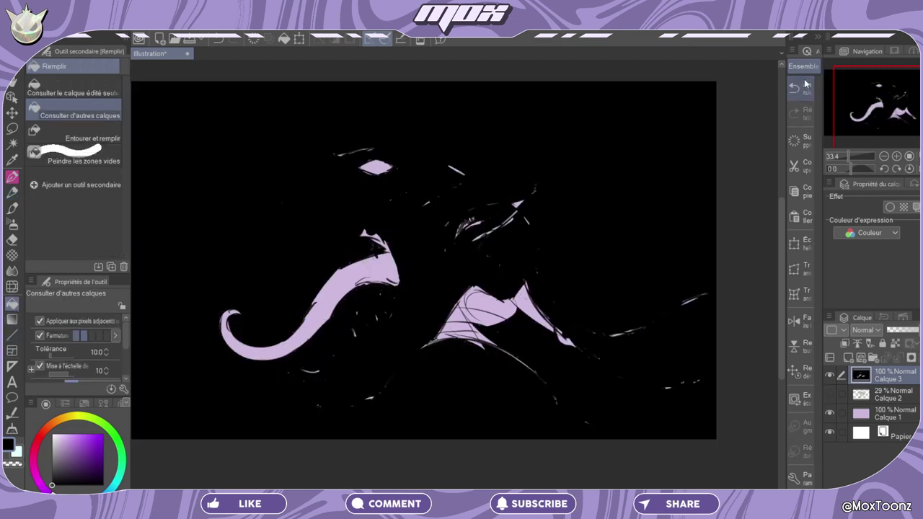
click(806, 87)
click(802, 109)
click(801, 91)
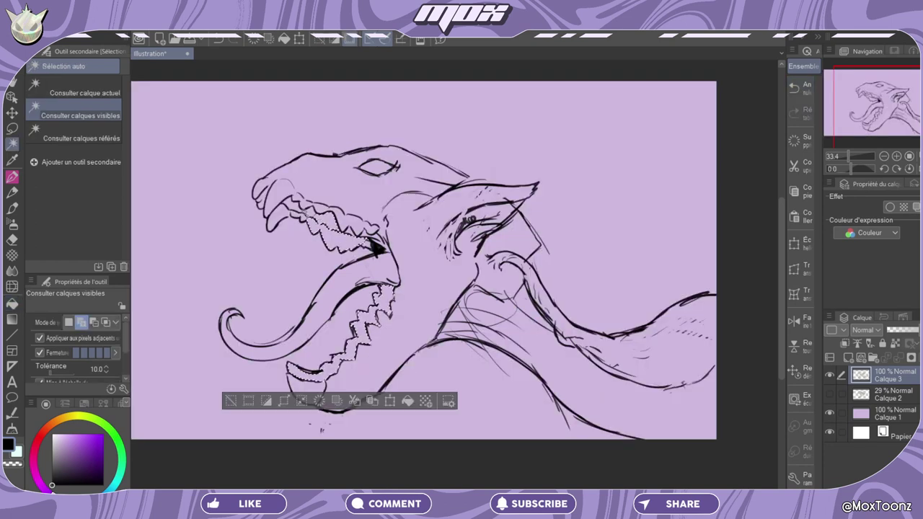
Auto-select the areas of the upper and lower teeth, fill them with black and deselect
click(281, 210)
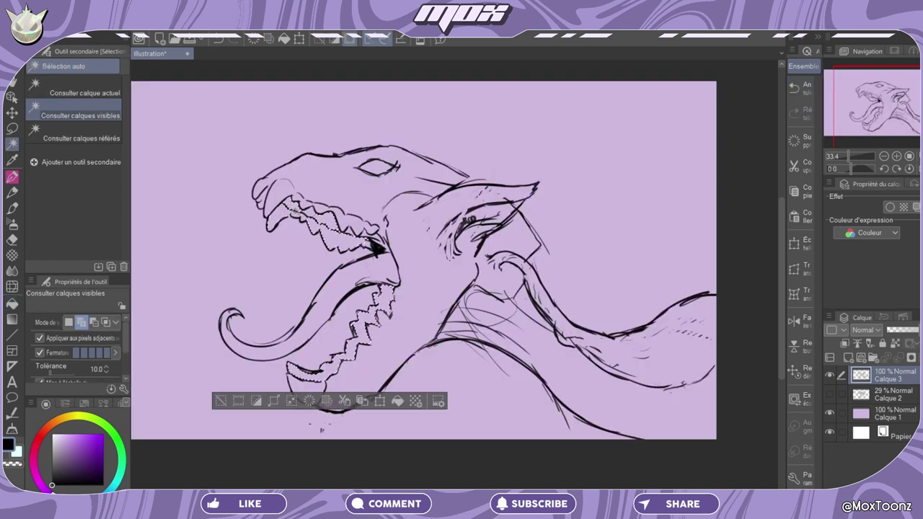
click(398, 401)
key(ctrl+d)
Blacken the throat and the tongue's underside with the pencil, and strengthen the cheek curve behind the mouth
key(p)
drag(397, 278, 332, 311)
drag(385, 249, 396, 280)
drag(391, 222, 421, 196)
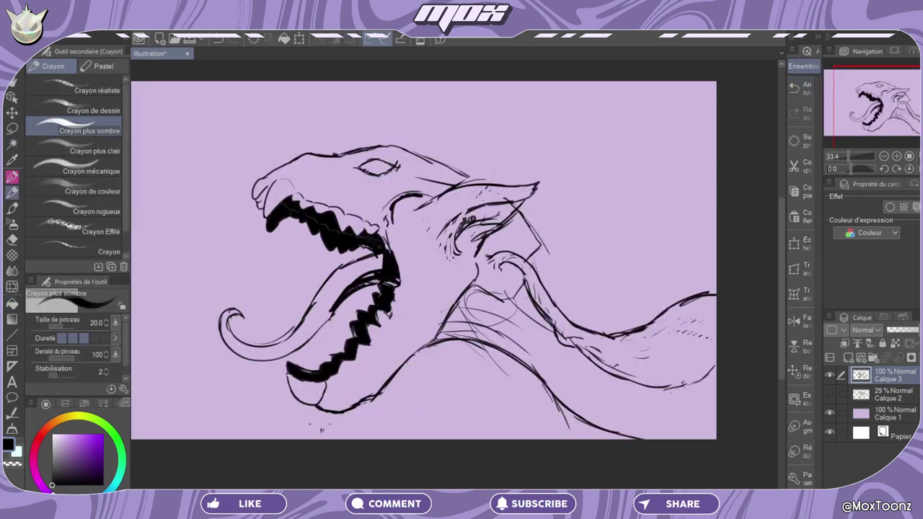
Reinforce the eye outline and add wrinkle lines on the snout, brow and cheek
drag(360, 169, 392, 173)
drag(322, 166, 344, 172)
mouse_move(348, 178)
mouse_down()
mouse_move(365, 191)
mouse_move(357, 204)
mouse_up()
drag(410, 165, 433, 178)
drag(416, 303, 445, 260)
drag(432, 283, 455, 275)
mouse_move(424, 310)
mouse_down()
mouse_move(436, 295)
mouse_move(422, 261)
mouse_move(453, 265)
mouse_move(430, 296)
mouse_up()
click(800, 92)
click(804, 93)
click(806, 93)
Draw the gum line along the lower teeth and add fine texture strokes along both gums
drag(326, 405, 349, 370)
drag(349, 370, 398, 288)
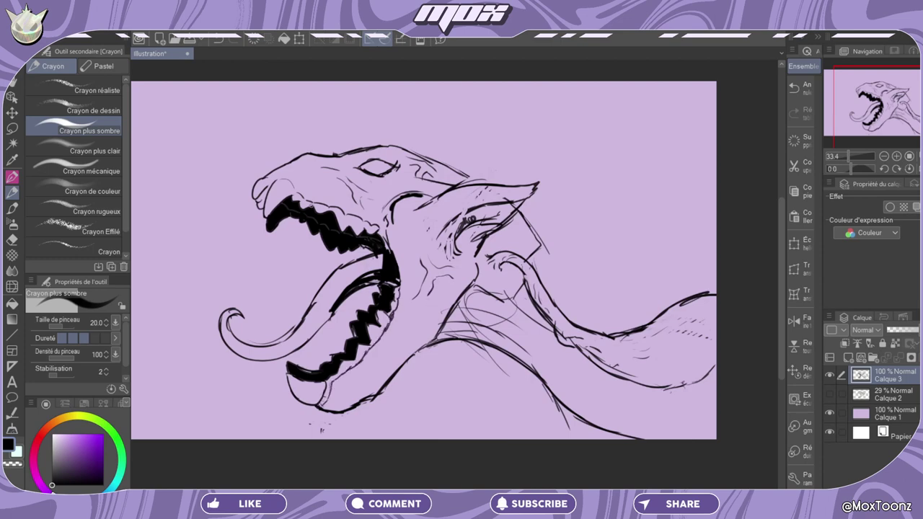
drag(269, 180, 291, 179)
drag(300, 193, 346, 207)
drag(386, 238, 398, 262)
mouse_move(290, 378)
mouse_down()
mouse_move(307, 404)
mouse_move(333, 383)
mouse_up()
drag(337, 379, 396, 304)
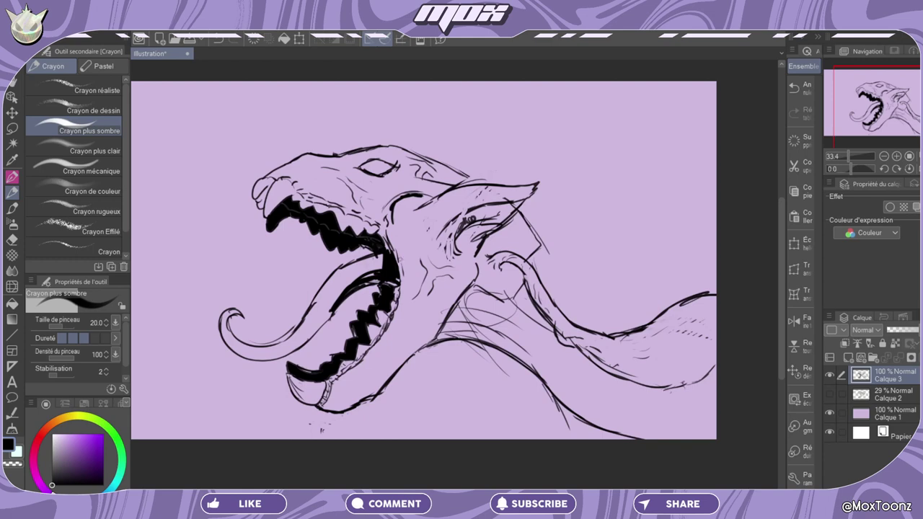
Blacken the nostril and add detail strokes along the upper lip and gum
mouse_move(262, 196)
mouse_down()
mouse_move(260, 207)
mouse_move(270, 191)
mouse_move(258, 209)
mouse_move(280, 170)
mouse_move(305, 194)
mouse_move(282, 189)
mouse_move(274, 200)
mouse_move(293, 198)
mouse_up()
mouse_move(272, 175)
mouse_down()
mouse_move(257, 186)
mouse_move(331, 213)
mouse_up()
drag(339, 211, 367, 227)
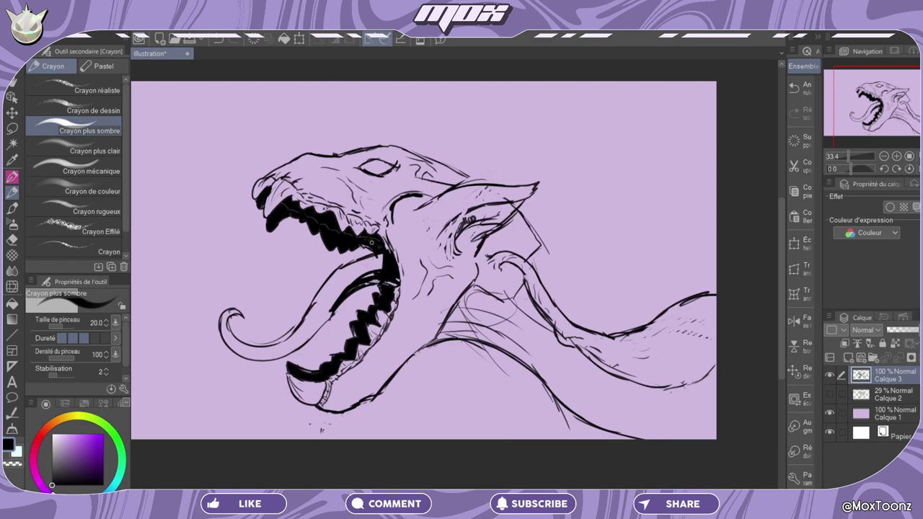
Fill the inside of the ear with black, and darken the corner under the jaw and the neck's upper edge
mouse_move(504, 207)
mouse_down()
mouse_move(451, 241)
mouse_move(453, 249)
mouse_up()
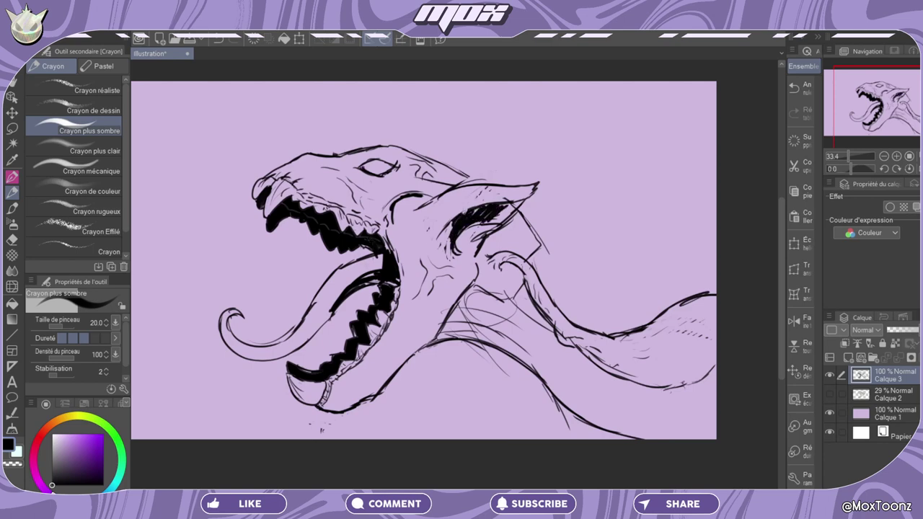
drag(472, 210, 460, 248)
drag(517, 201, 497, 218)
mouse_move(450, 333)
mouse_down()
mouse_move(439, 342)
mouse_move(446, 336)
mouse_up()
drag(507, 264, 576, 342)
Sketch a rounded, sleeve-like form at the chest and erase the throat line running beside it
drag(583, 417, 615, 389)
drag(619, 391, 570, 438)
drag(655, 404, 629, 436)
key(c)
drag(553, 398, 563, 417)
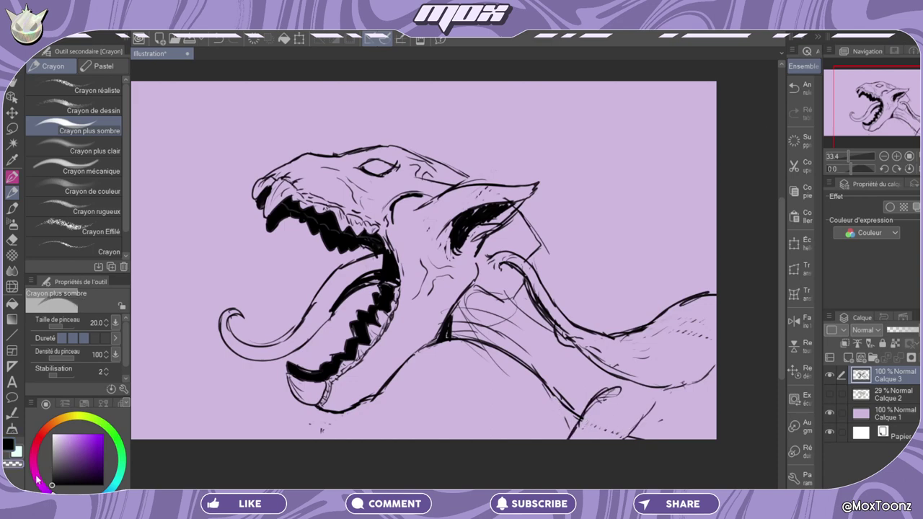
Redraw the neck's upper and lower edges out to the canvas border and add wrinkles inside its wide end
click(8, 445)
drag(639, 327, 716, 279)
drag(714, 367, 677, 383)
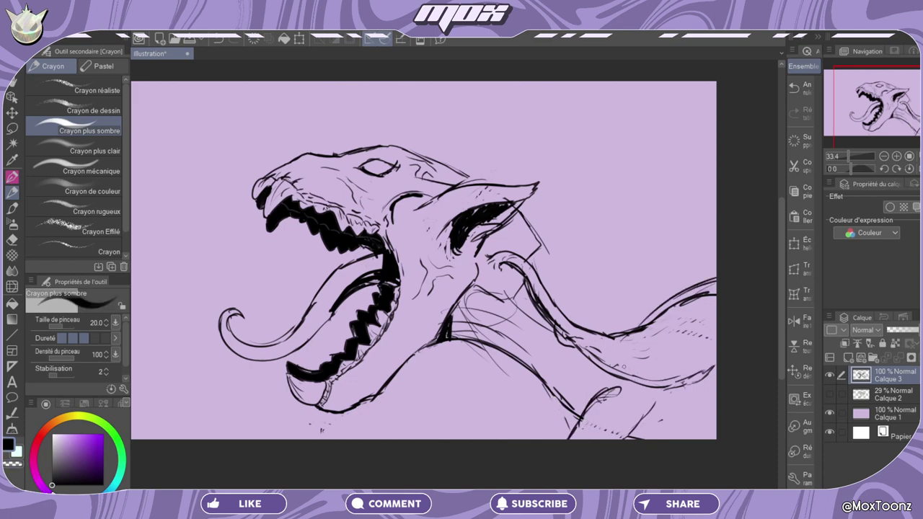
mouse_move(598, 358)
mouse_down()
mouse_move(716, 395)
mouse_move(717, 406)
mouse_up()
drag(652, 368, 715, 390)
drag(621, 365, 636, 369)
mouse_move(670, 342)
mouse_down()
mouse_move(672, 325)
mouse_move(699, 313)
mouse_move(682, 354)
mouse_move(674, 345)
mouse_move(686, 356)
mouse_up()
Add contour strokes along the tongue and strengthen the back corner and lower edge of the skull
drag(222, 327, 287, 341)
drag(377, 261, 313, 321)
drag(529, 252, 524, 258)
drag(522, 277, 511, 307)
mouse_move(508, 290)
mouse_down()
mouse_move(486, 300)
mouse_move(504, 299)
mouse_up()
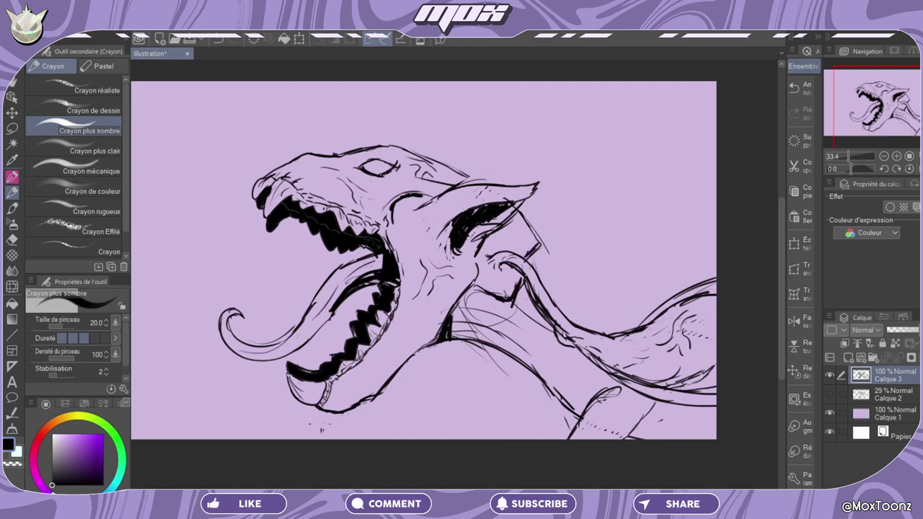